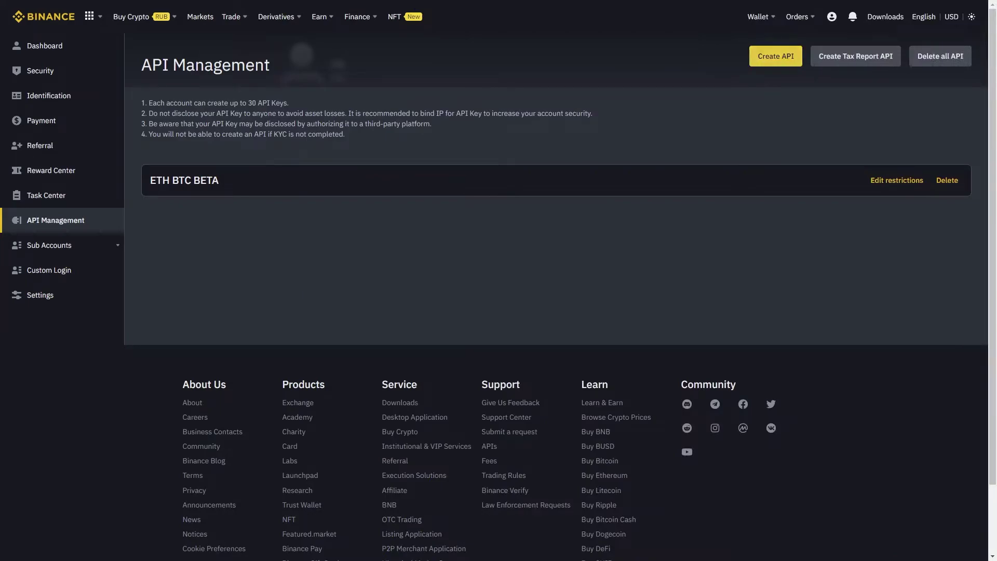
Step: Start a new API key labelled 'Test' and pass the slider captcha
{"action": "left_click", "coordinate": [780, 57]}
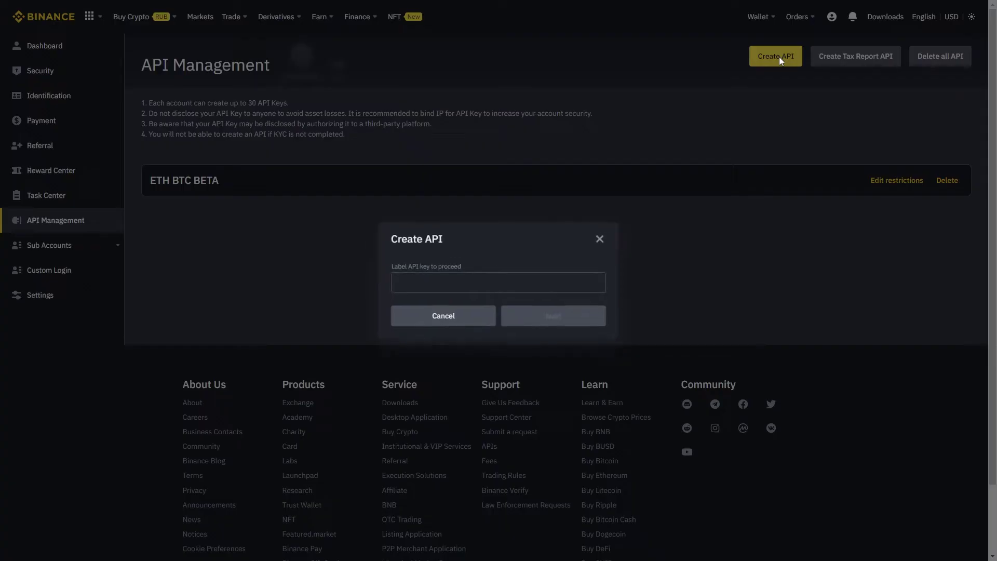
{"action": "type", "text": "Test"}
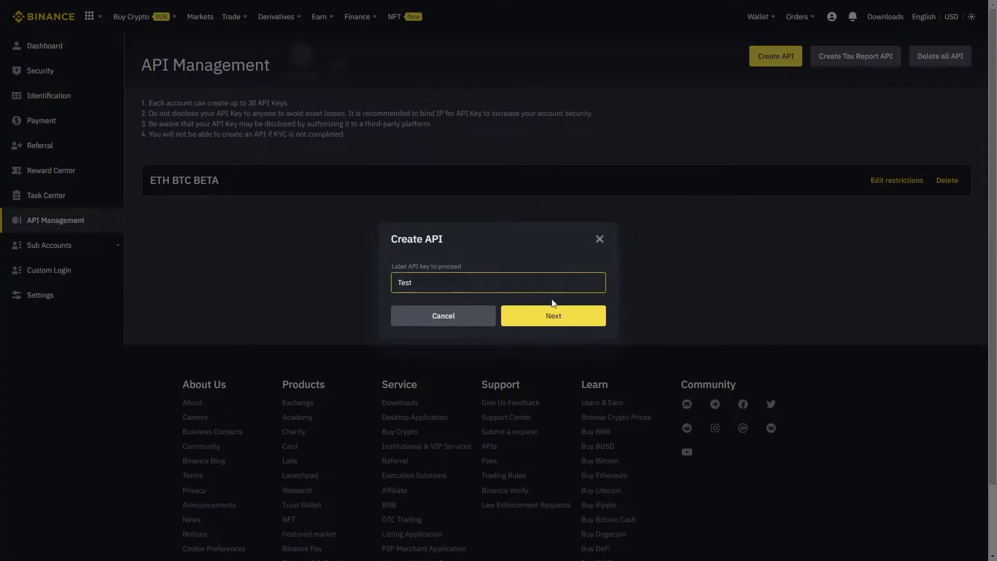
{"action": "left_click", "coordinate": [552, 311]}
{"action": "left_click_drag", "start_coordinate": [429, 337], "coordinate": [498, 339]}
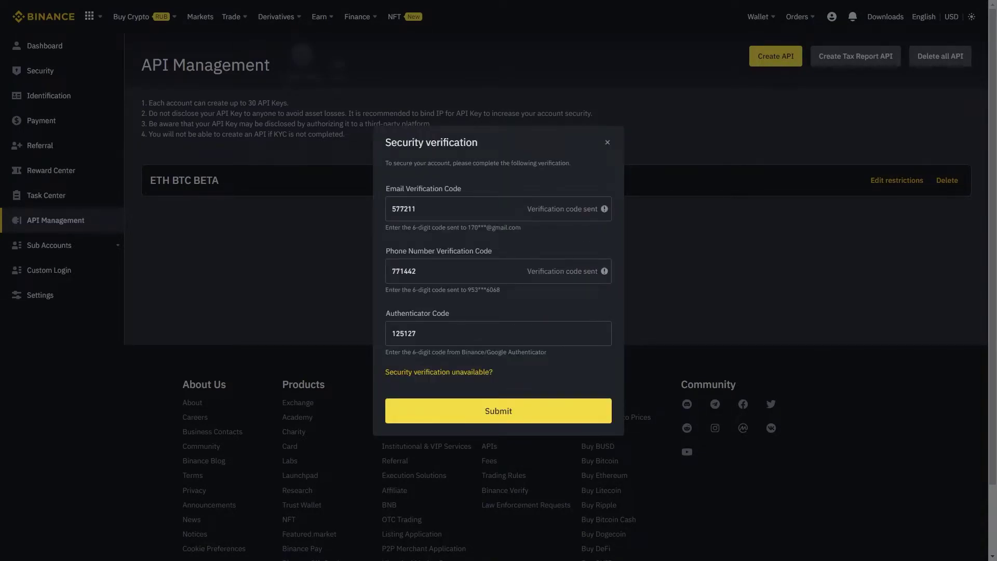
Step: Create the Test key and enable Futures trading in its restrictions
{"action": "left_click", "coordinate": [581, 414]}
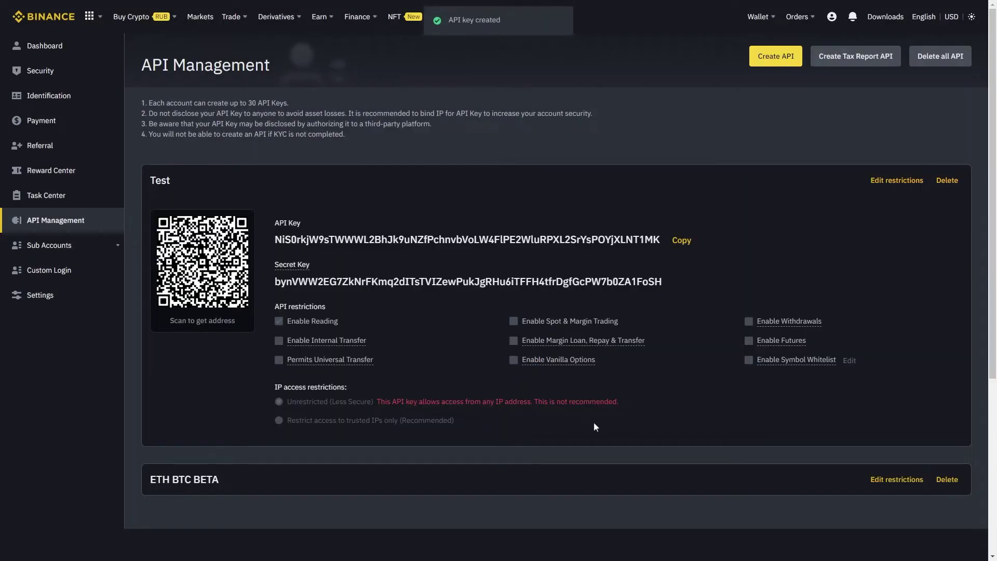
{"action": "left_click", "coordinate": [903, 181]}
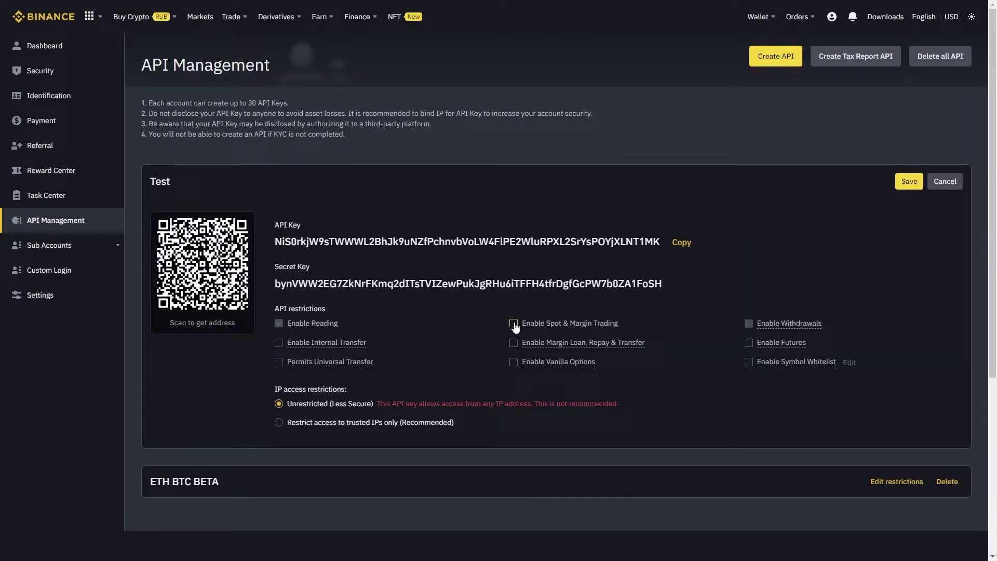
{"action": "left_click", "coordinate": [750, 343]}
Step: Copy the new API key and secret, then save permissions, accepting the 90-day expiry warning
{"action": "left_click", "coordinate": [691, 244]}
{"action": "double_click", "coordinate": [468, 284]}
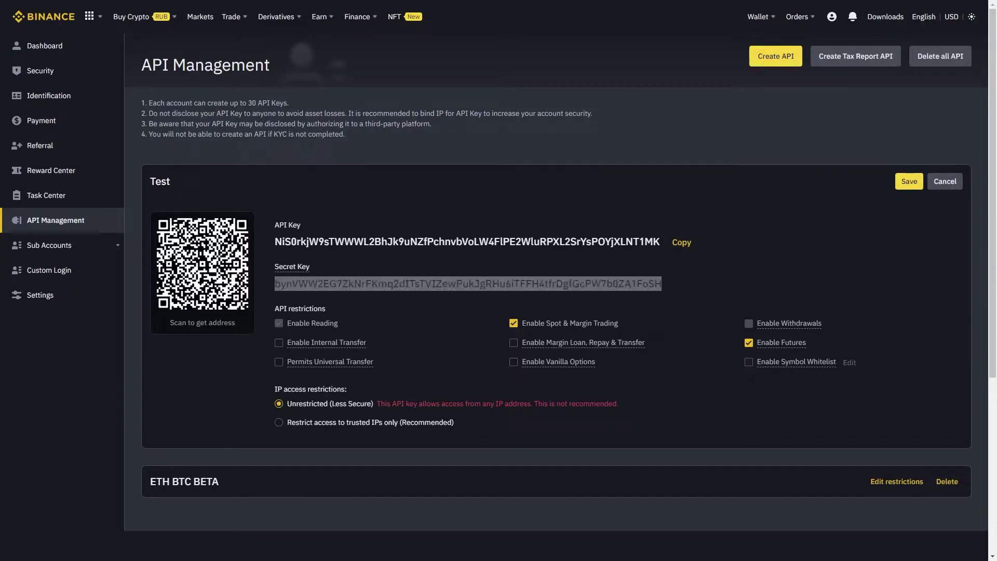
{"action": "left_click", "coordinate": [698, 287]}
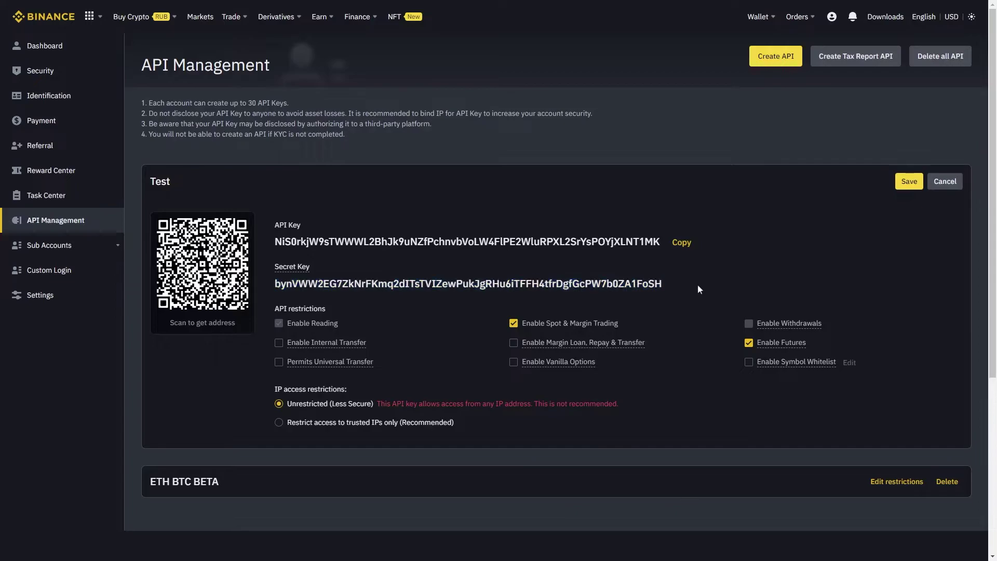
{"action": "left_click", "coordinate": [908, 182]}
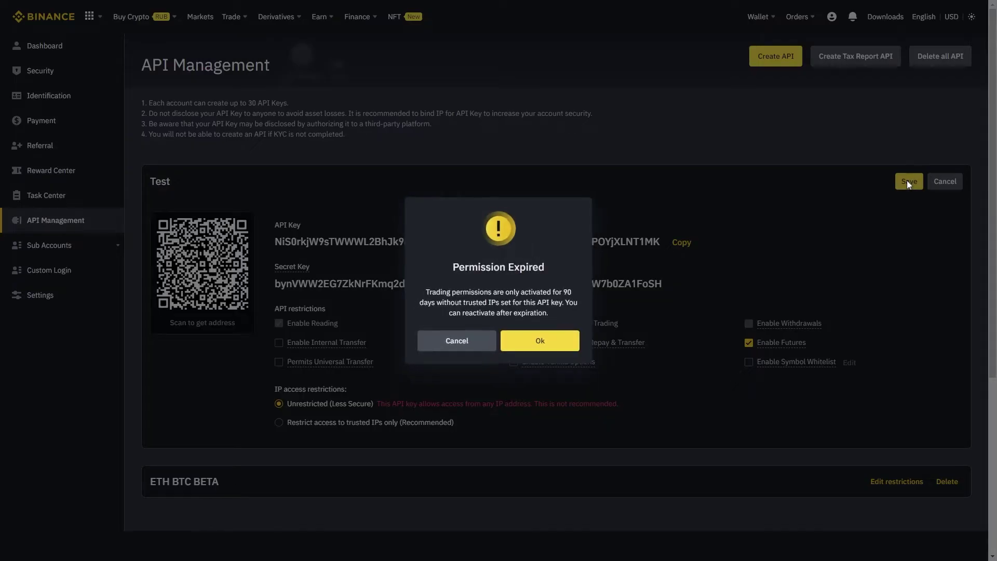
{"action": "left_click", "coordinate": [545, 340]}
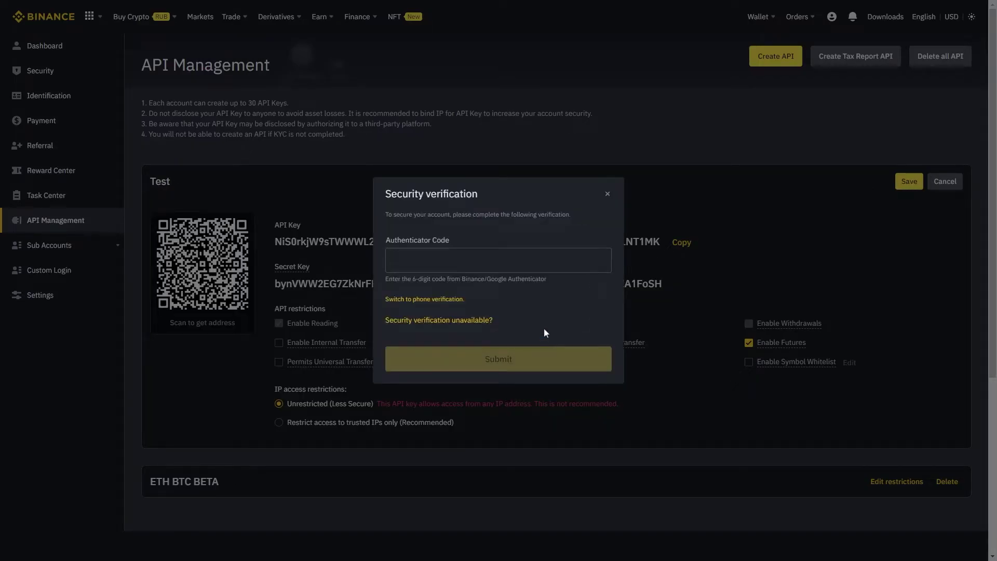
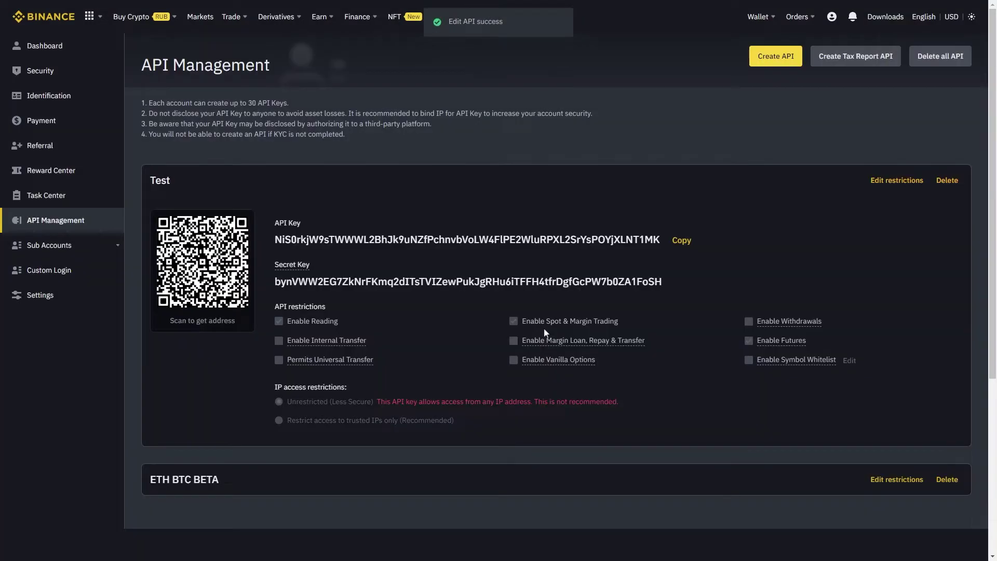